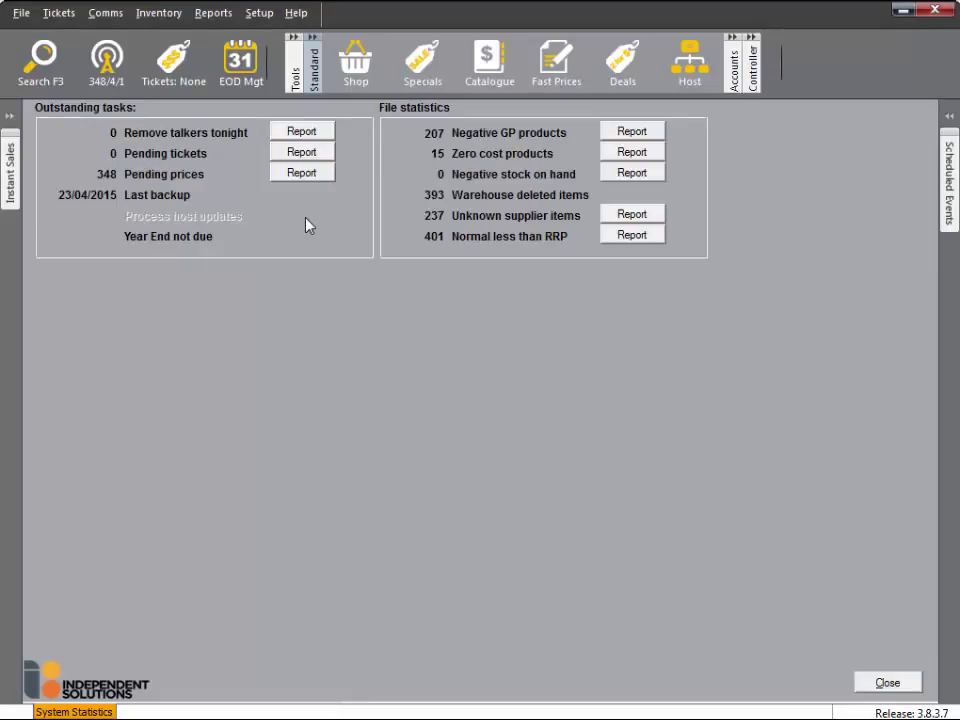
Open Order management from the Inventory menu to list outstanding order 1566
left_click(172, 14)
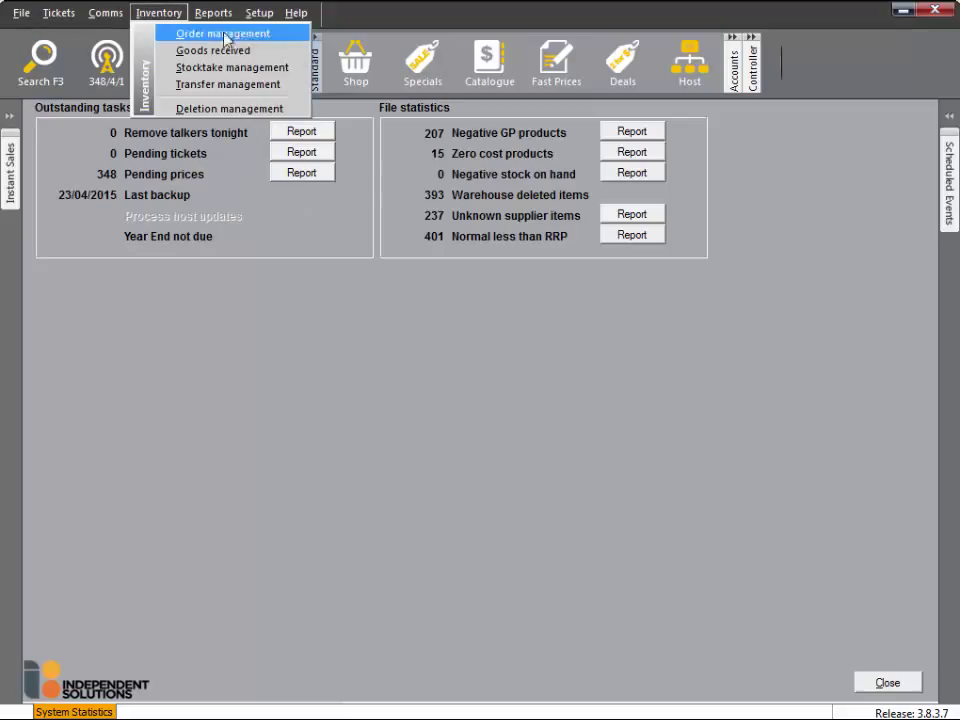
left_click(289, 40)
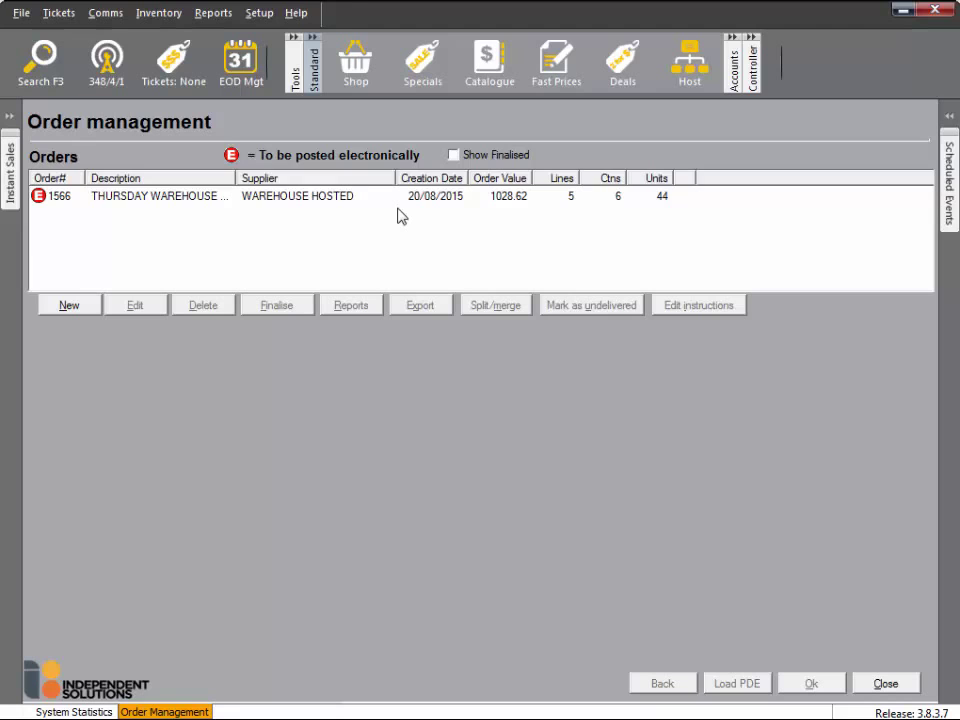
Begin a new Manual Order and choose PARMALAT AUSTRALIA LTD as its supplier
left_click(70, 305)
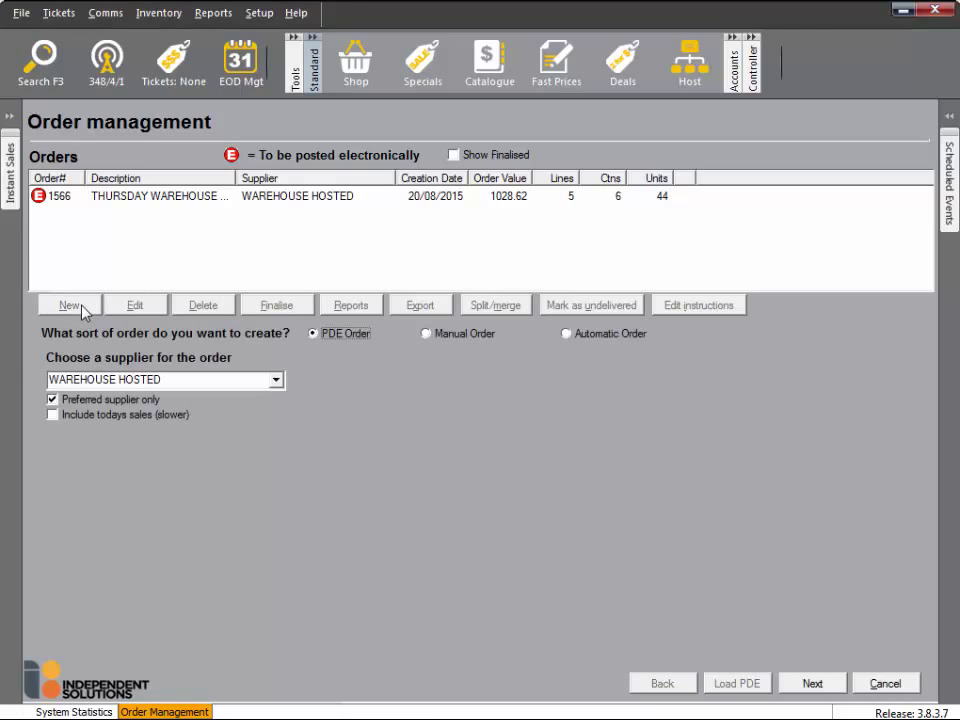
left_click(426, 335)
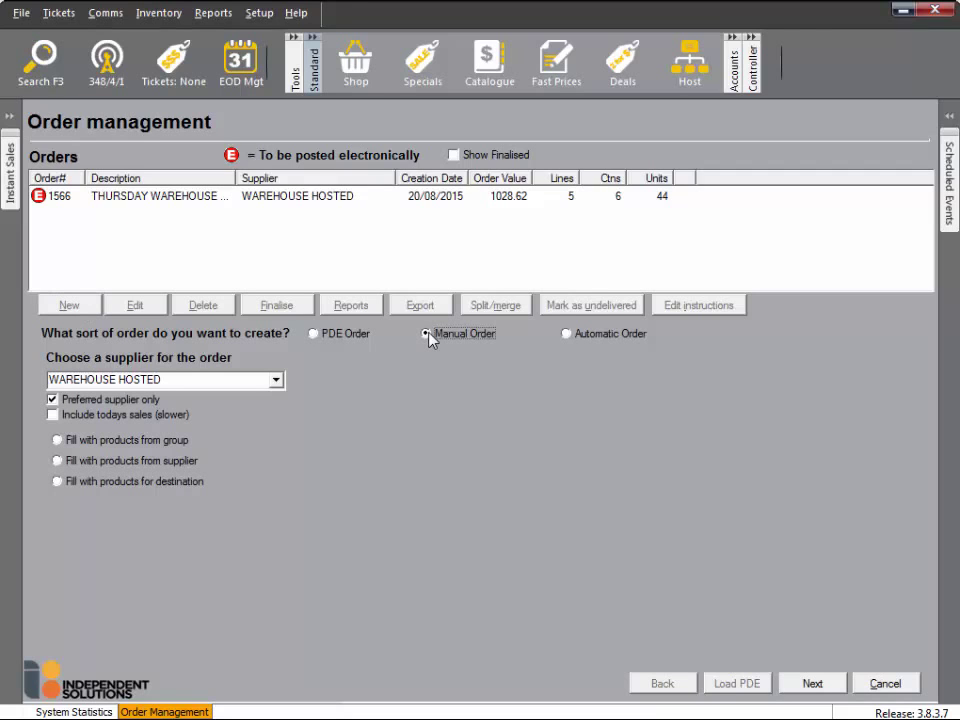
left_click(279, 384)
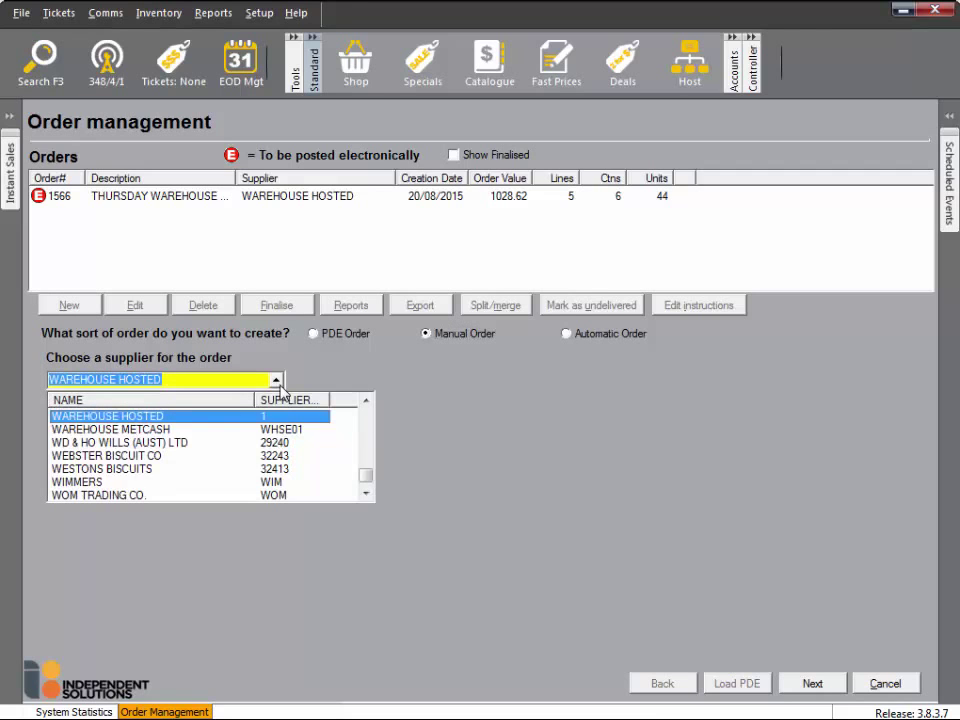
type("p")
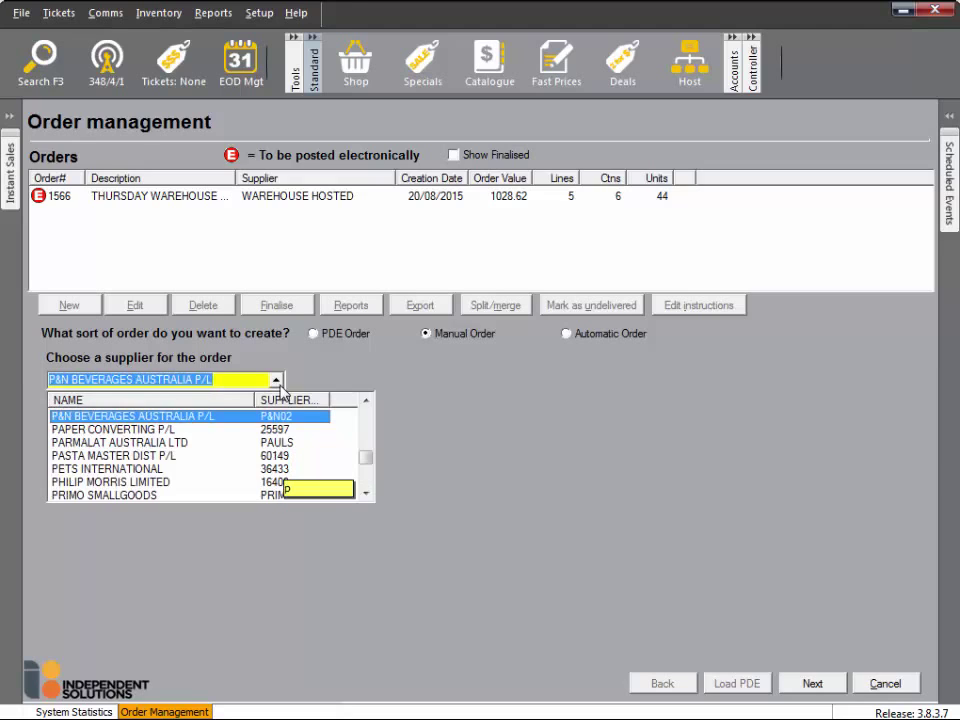
left_click(205, 443)
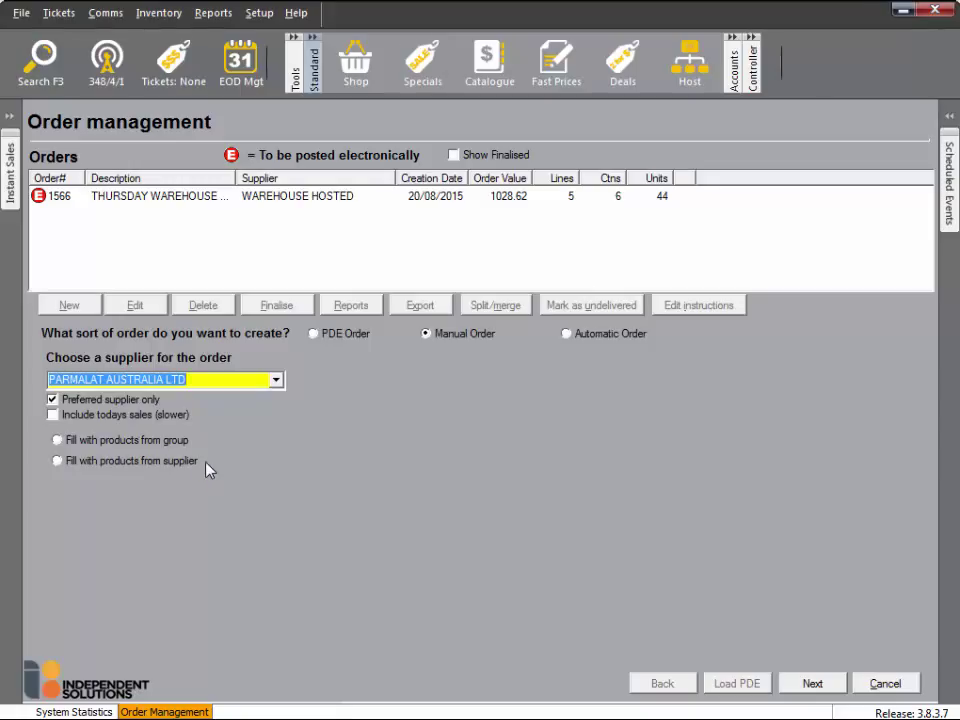
Set the due delivery date to 19/08/2015 and create order 1569
left_click(813, 683)
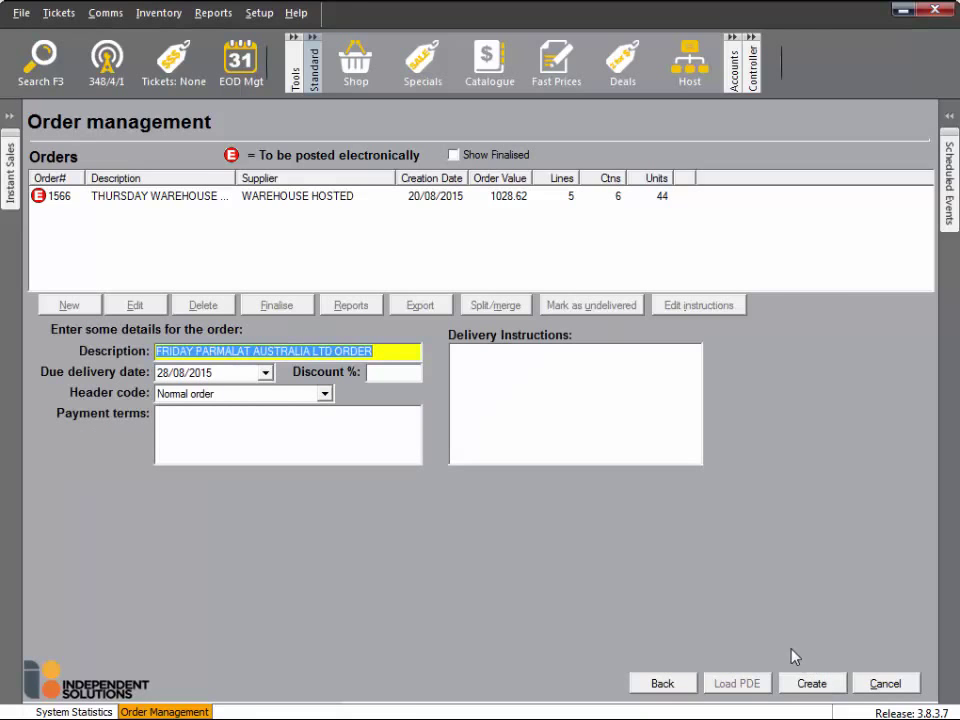
left_click(265, 372)
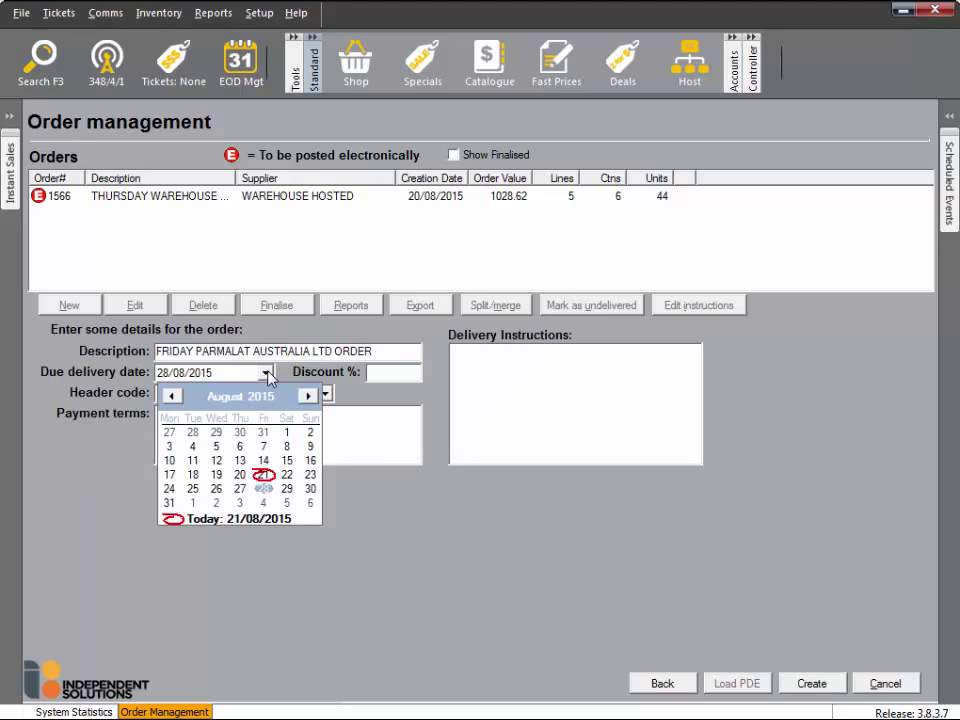
left_click(217, 475)
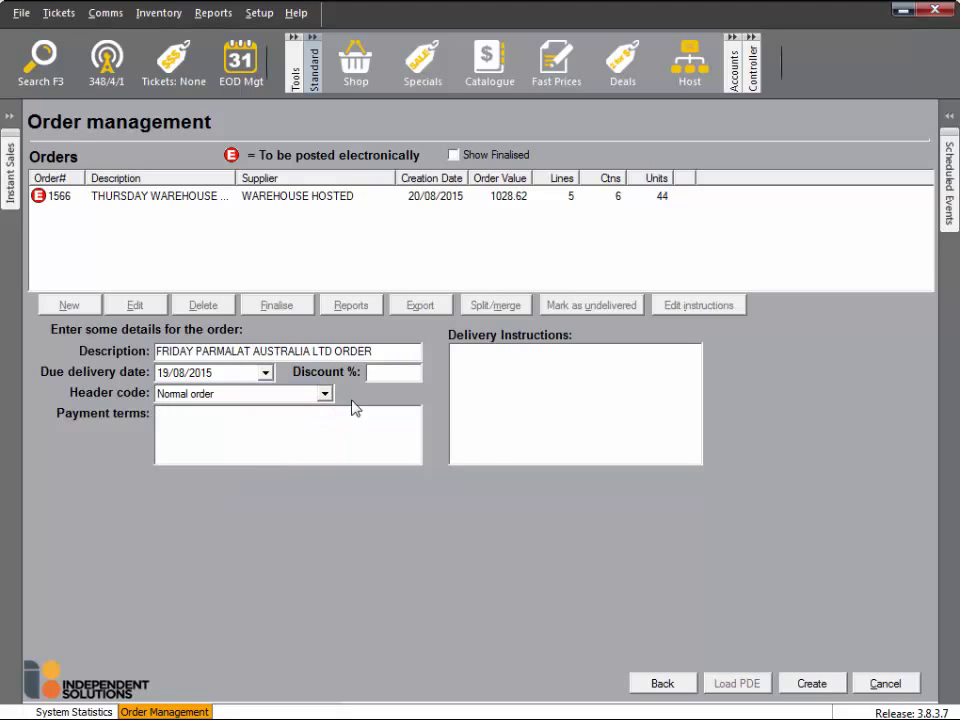
left_click(826, 689)
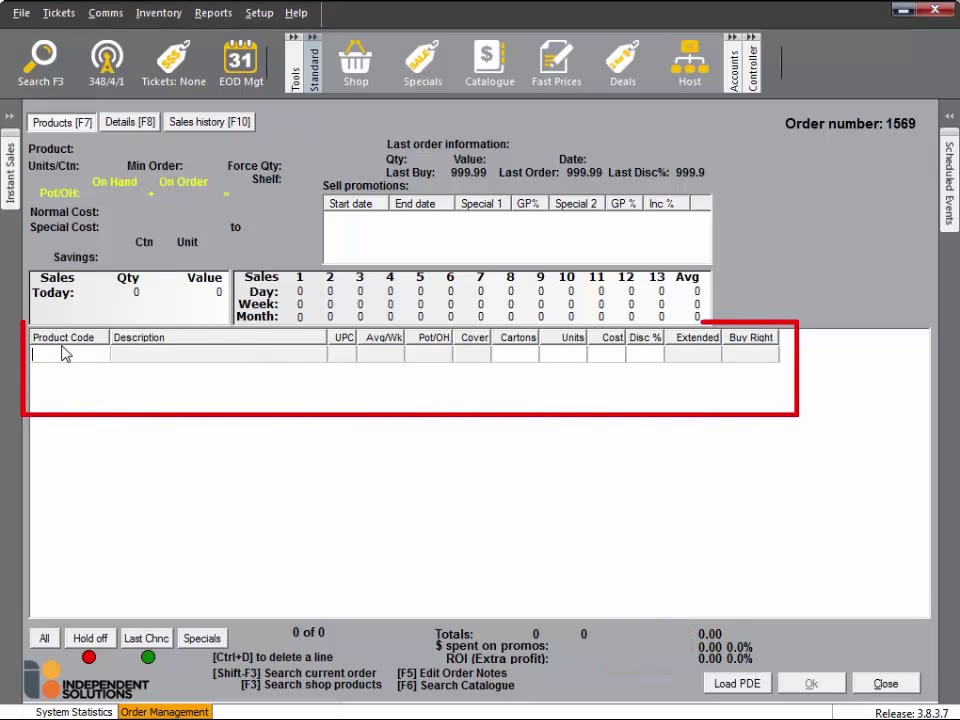
Add product 1695, BREAKA MILK CHOC BTL 500ML, to the order at 2 cartons
type("1695")
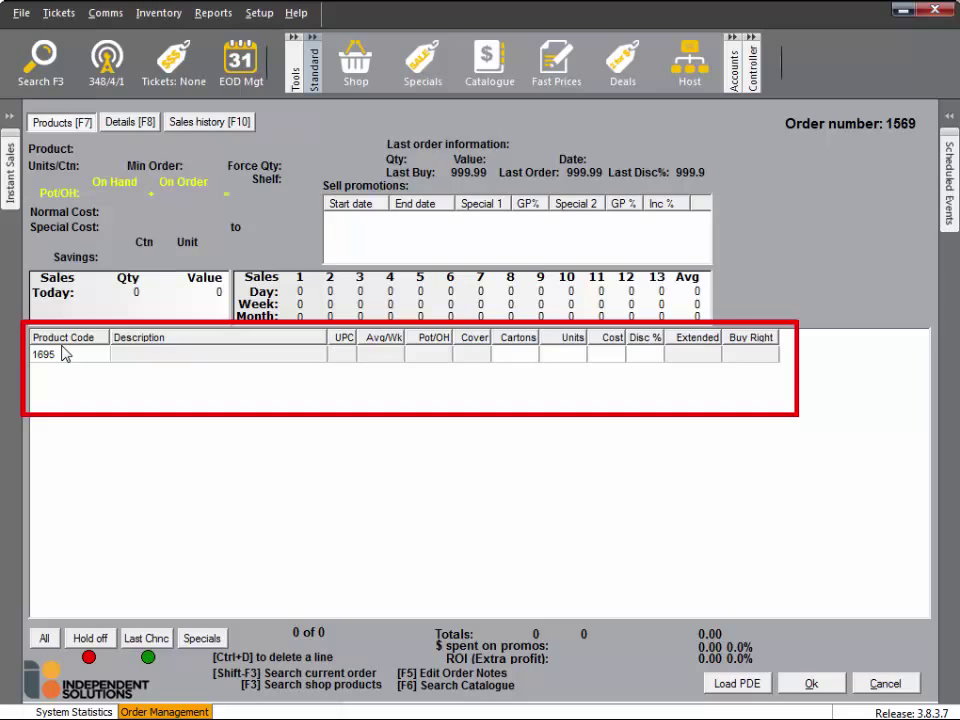
key("Return")
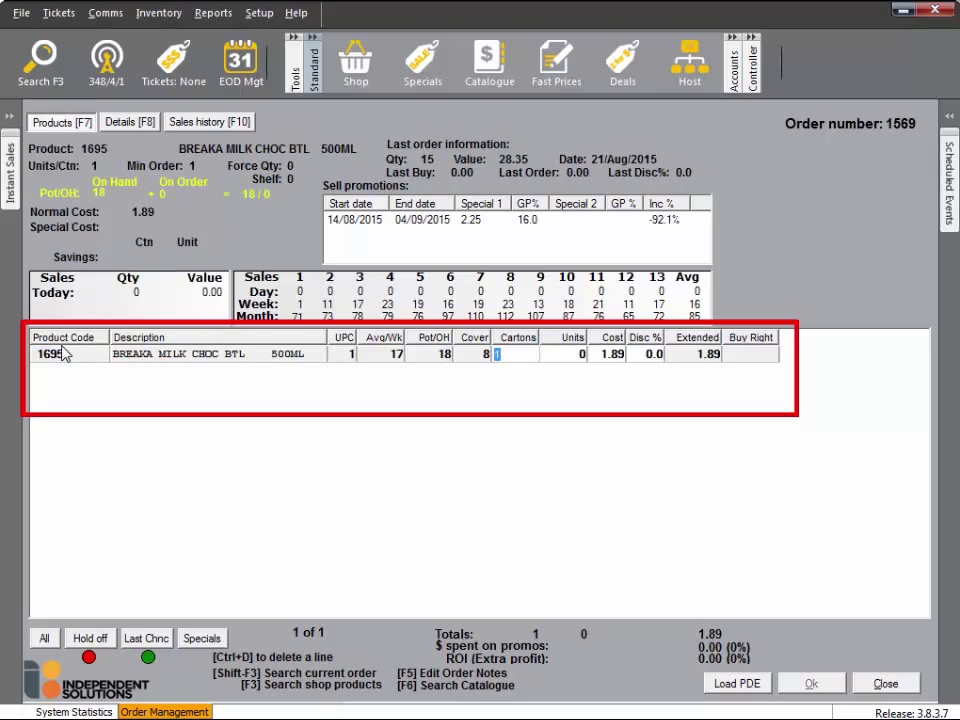
left_click(522, 351)
key("BackSpace")
type("2")
key("Return")
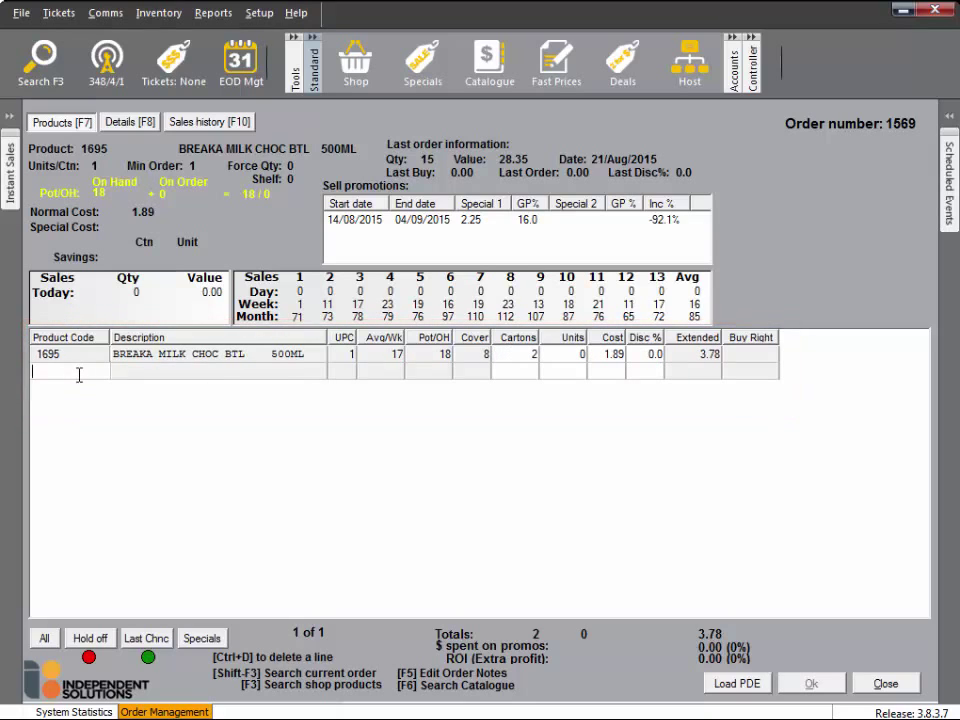
Use the supplier product search to add 37006, BREAKA MILK CHOC BTL 750ML, at 1 carton
left_click(45, 72)
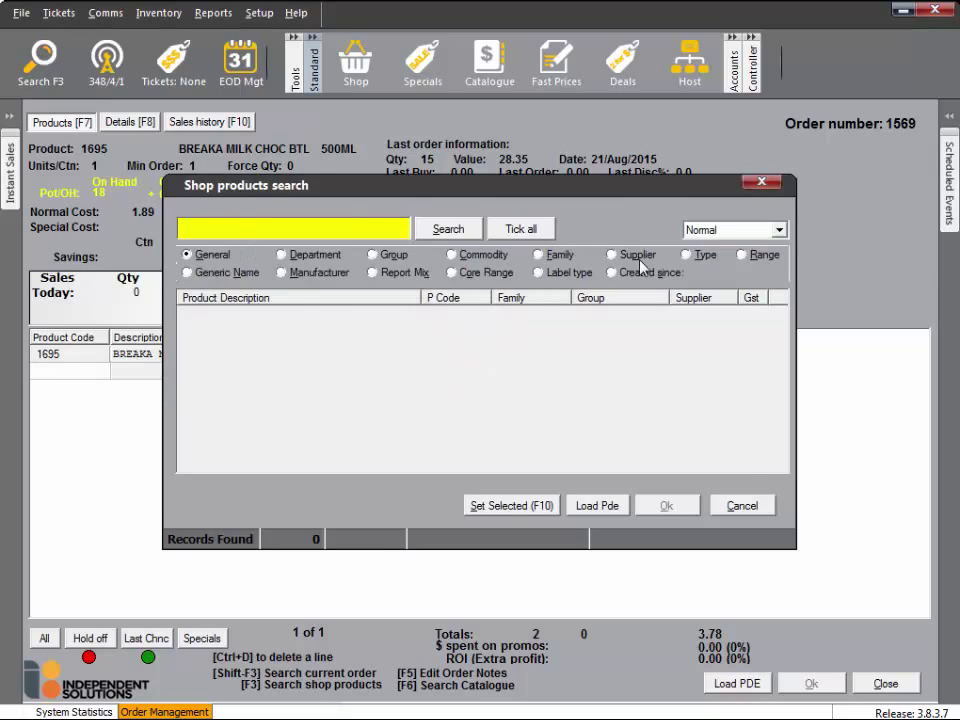
left_click(640, 257)
left_click(450, 229)
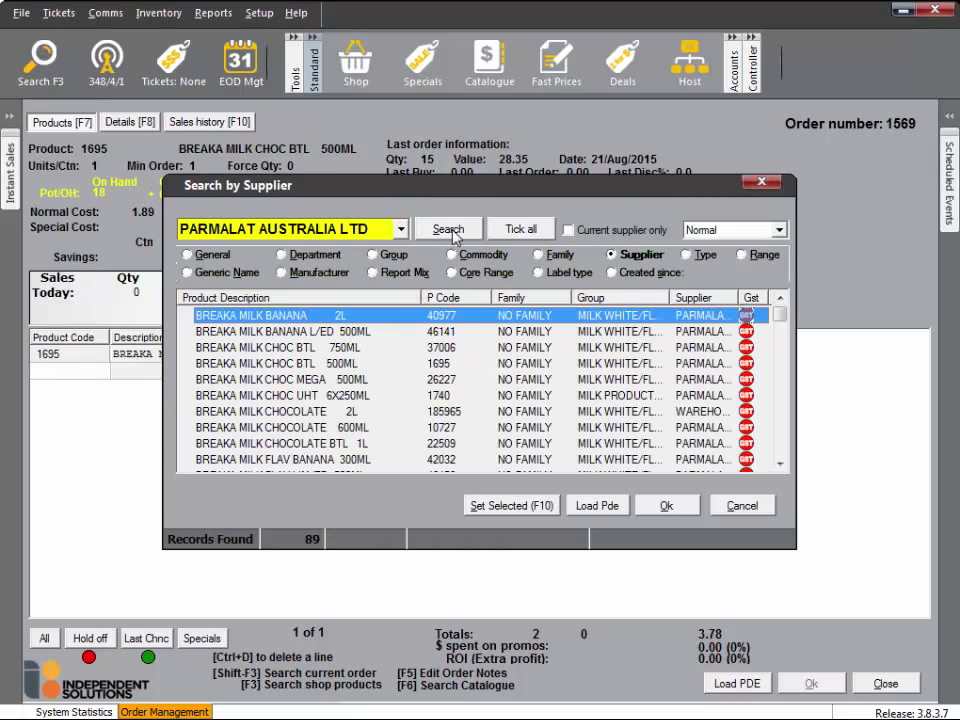
double_click(345, 347)
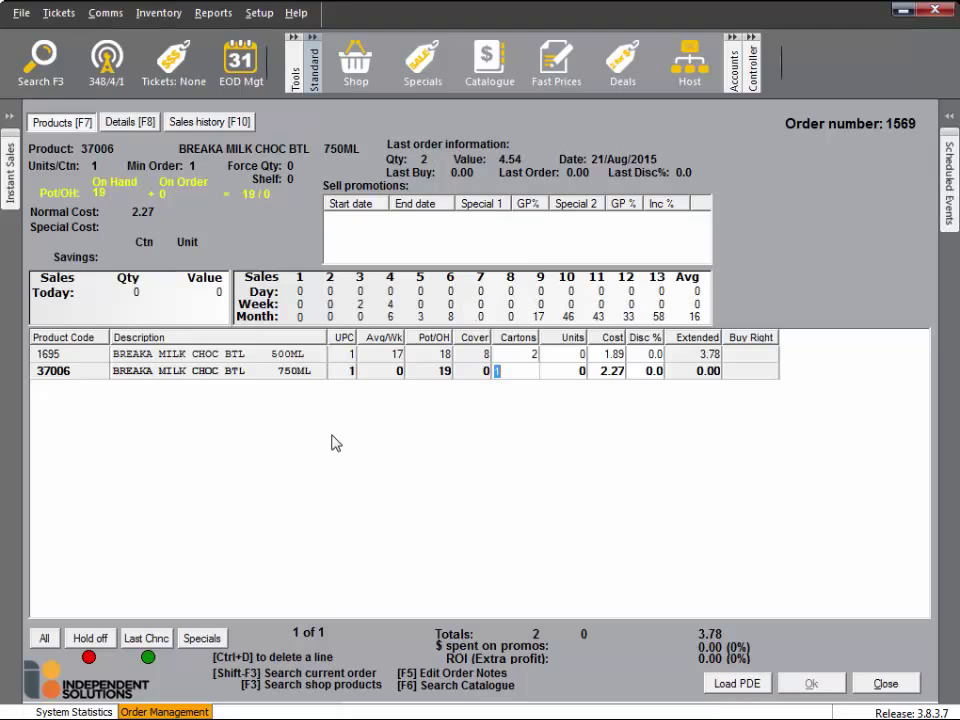
key("Return")
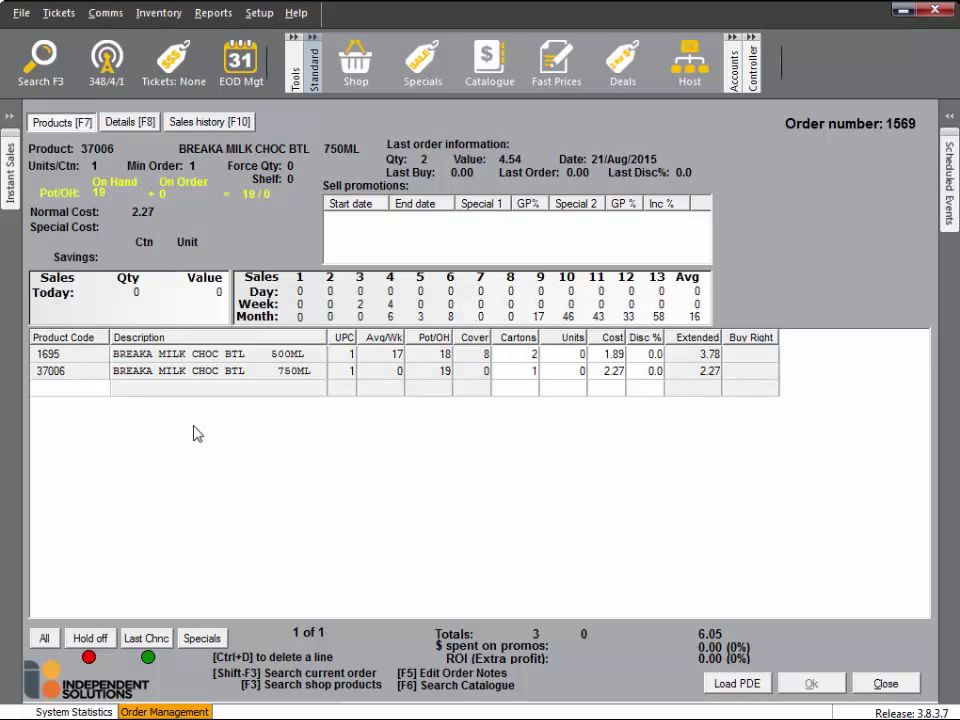
Try adding product code 13019 and dismiss the not-supplied warning
type("13019")
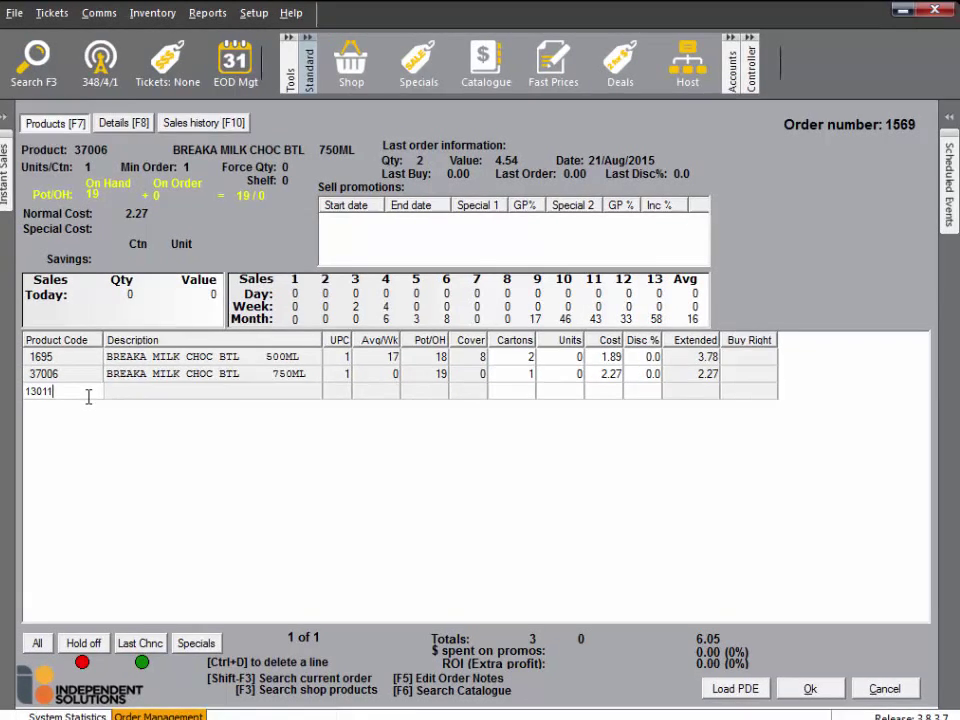
key("Return")
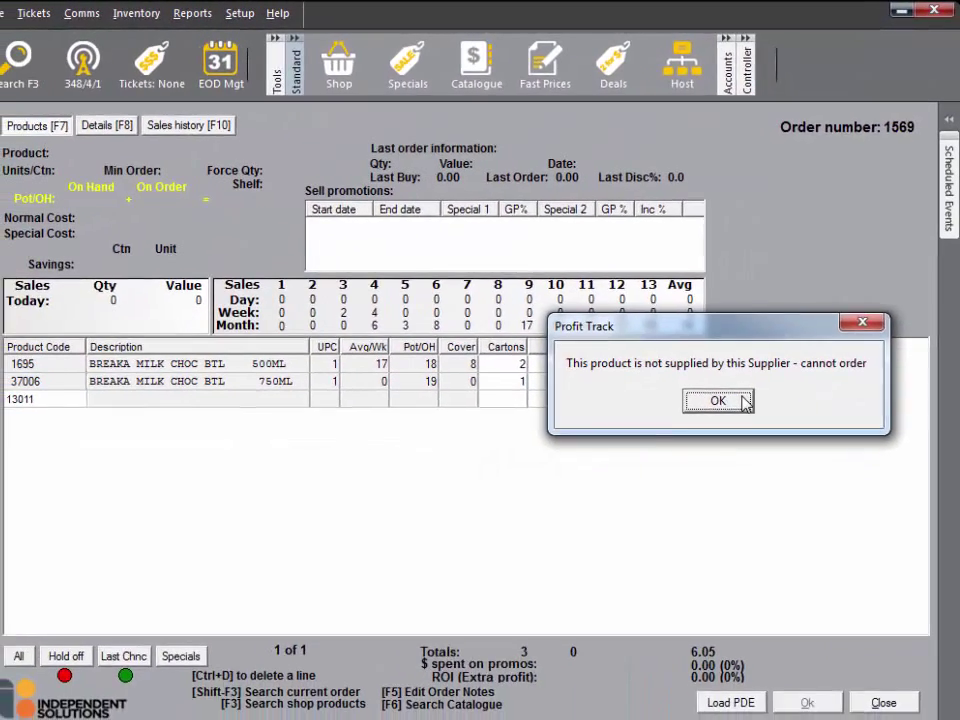
left_click(724, 435)
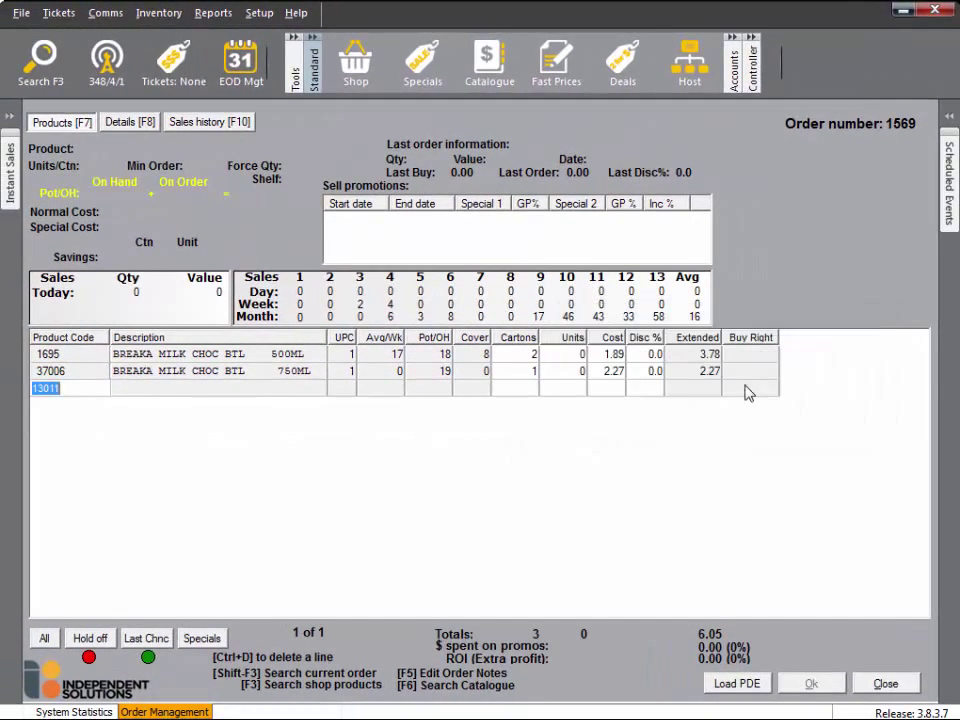
Change the 37006 line to 0 cartons, bringing the order total back to 3.78
left_click(522, 375)
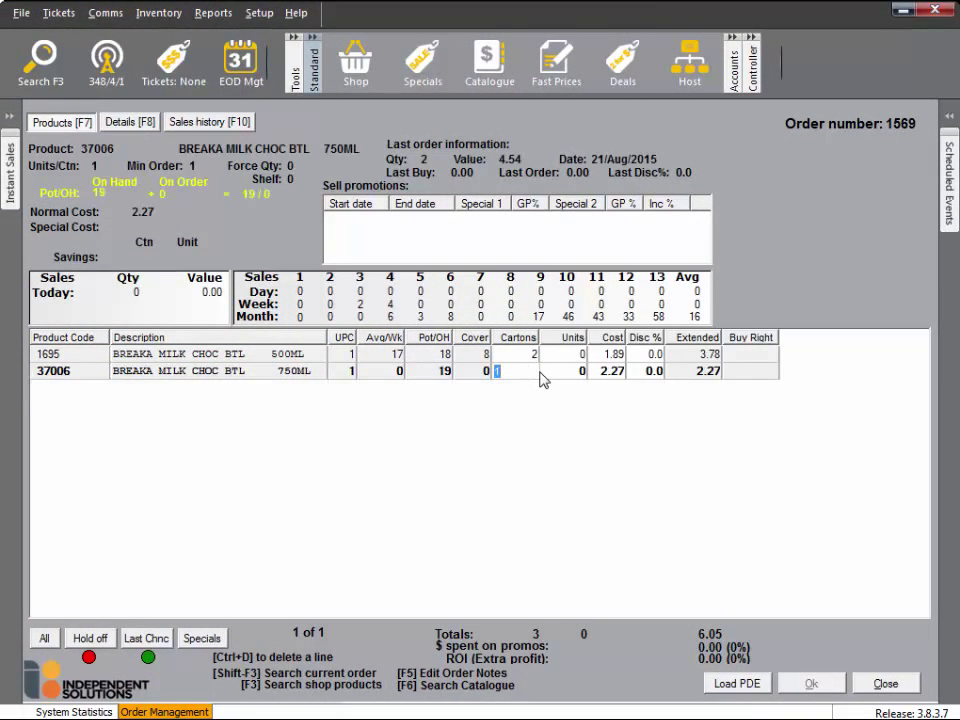
key("BackSpace")
type("0")
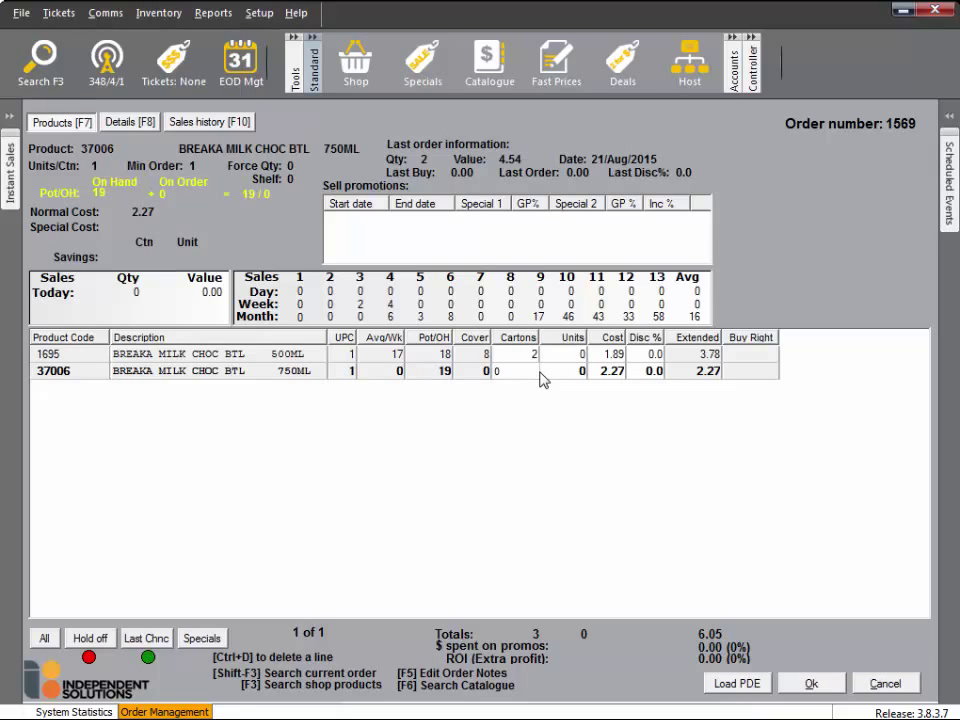
key("shift+Home")
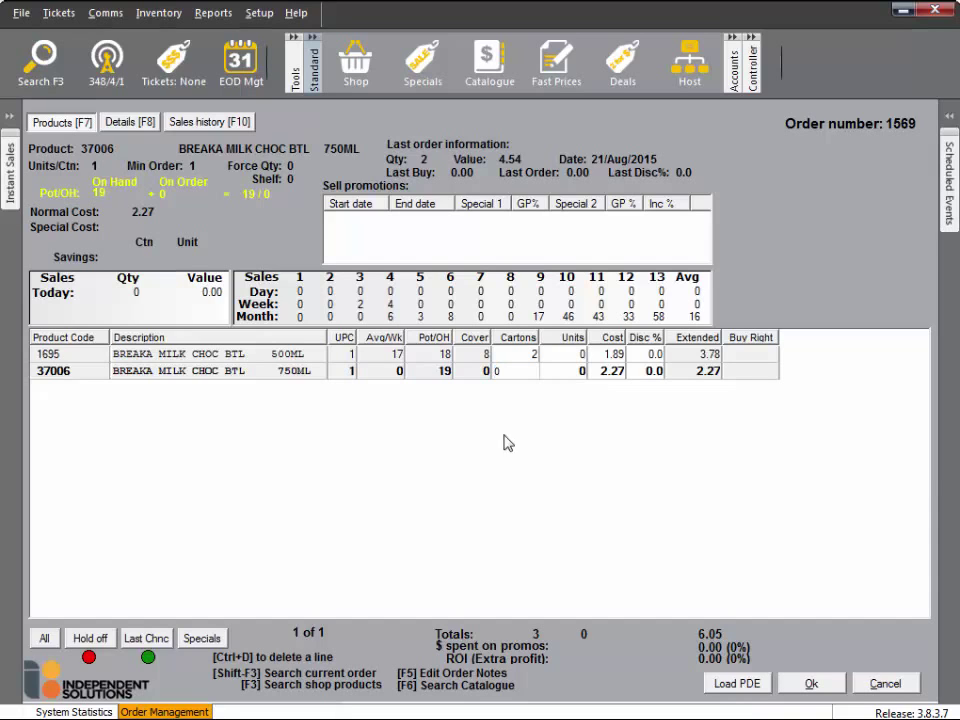
left_click(495, 374)
double_click(497, 372)
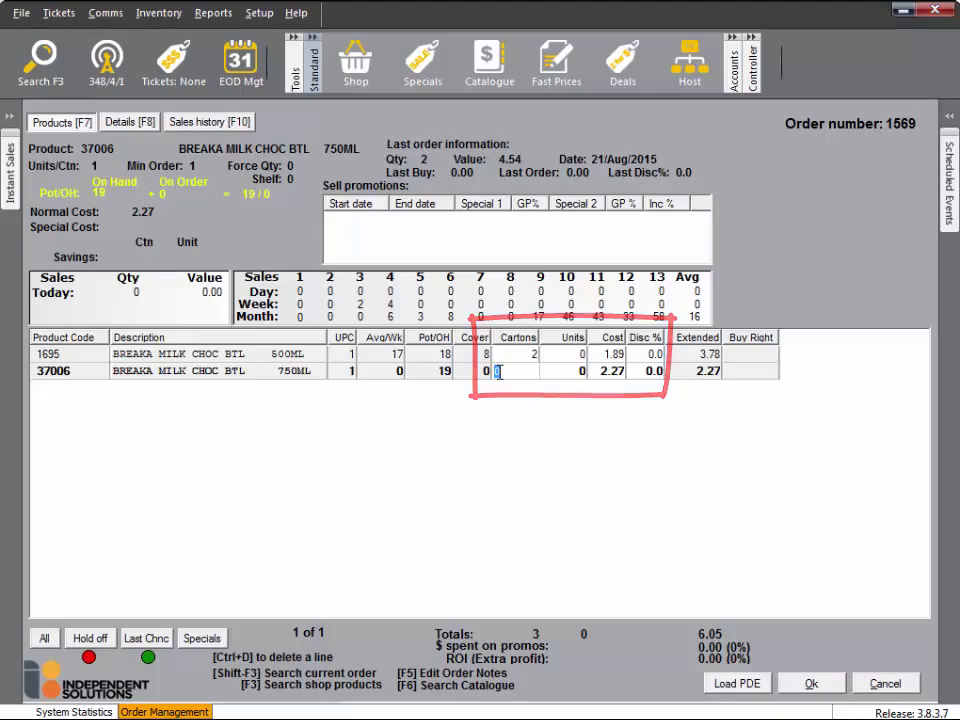
left_click(530, 356)
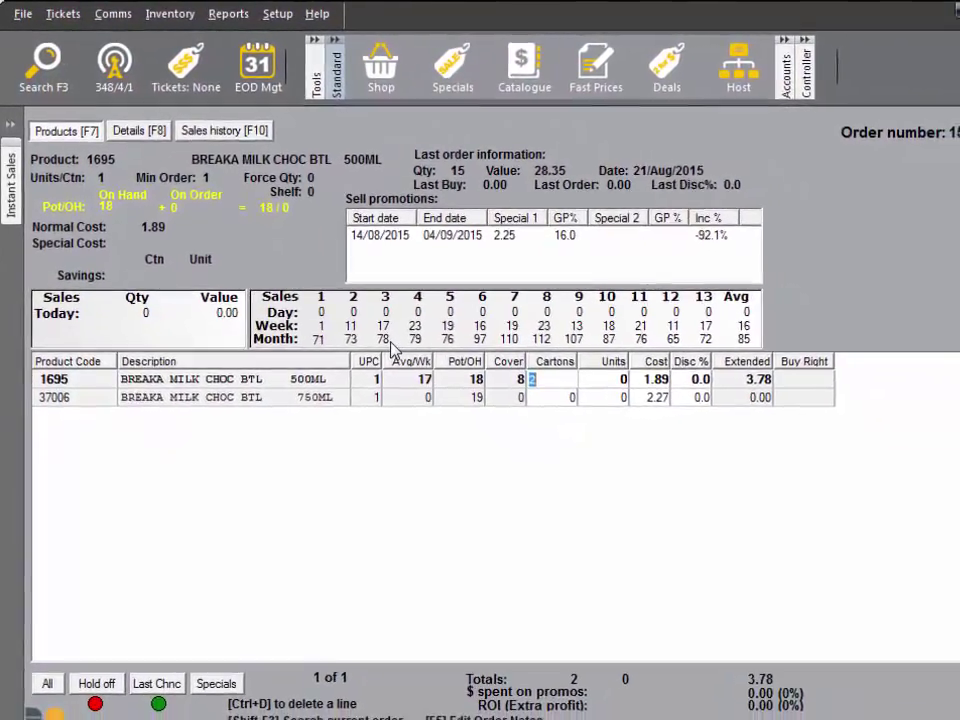
View product 1695's details and its 13-week sales history averaging 16 units
left_click(138, 128)
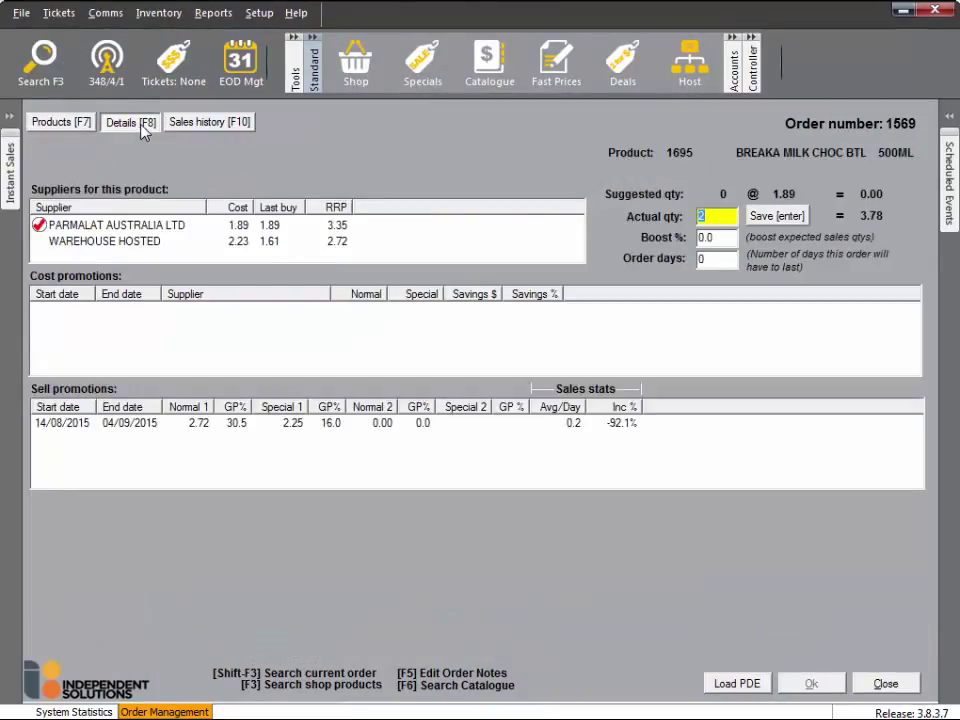
left_click(211, 128)
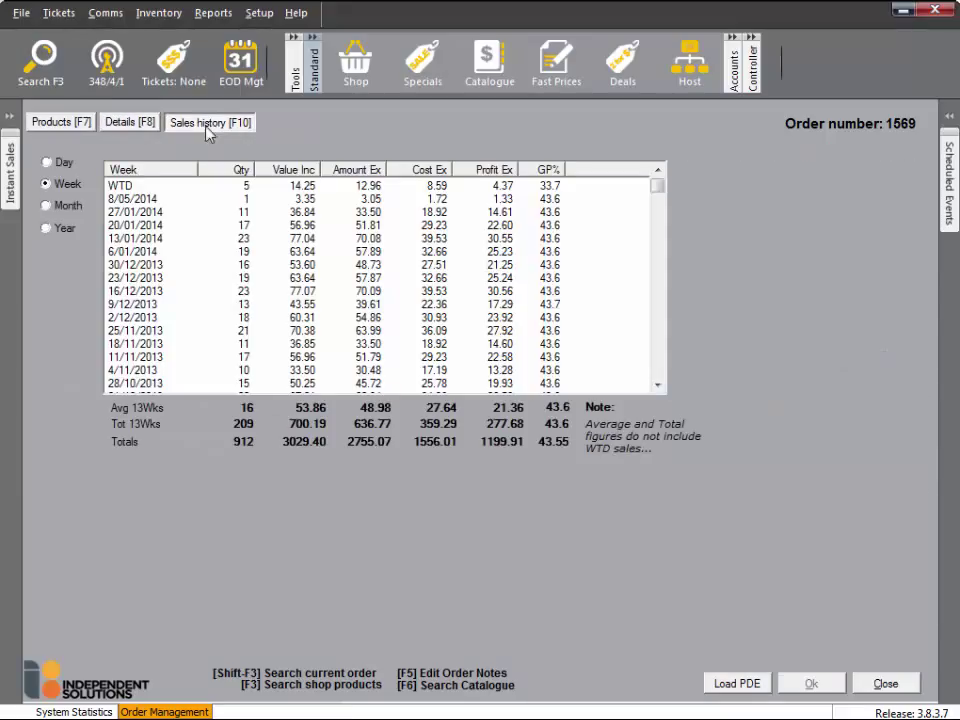
Review product 1695's sales by day, week, month and year, then return to the product lines
left_click(59, 168)
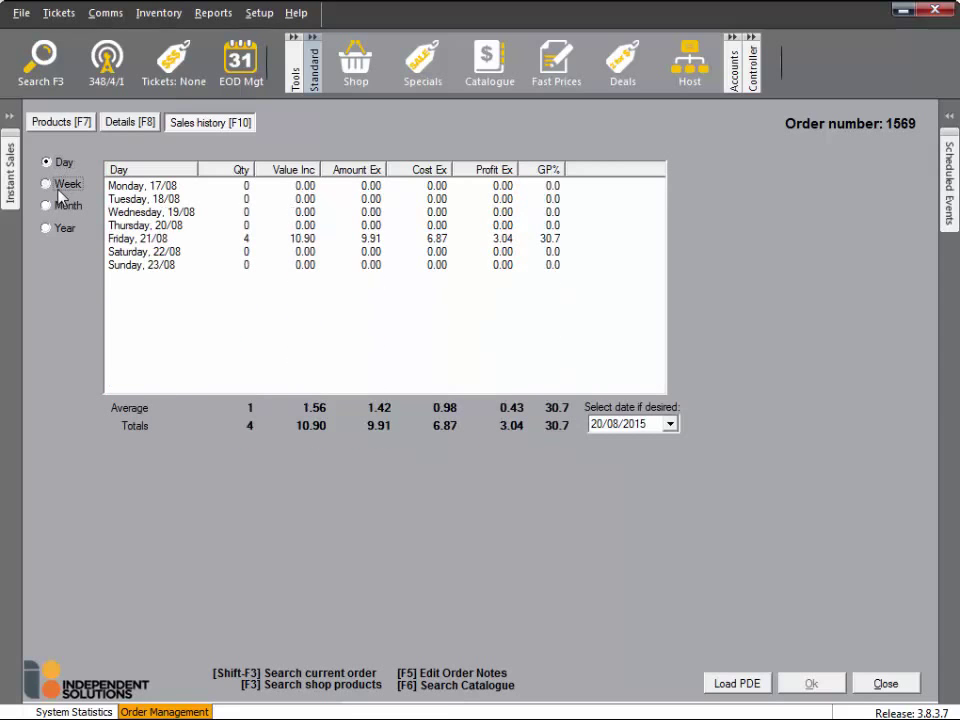
left_click(62, 185)
left_click(50, 207)
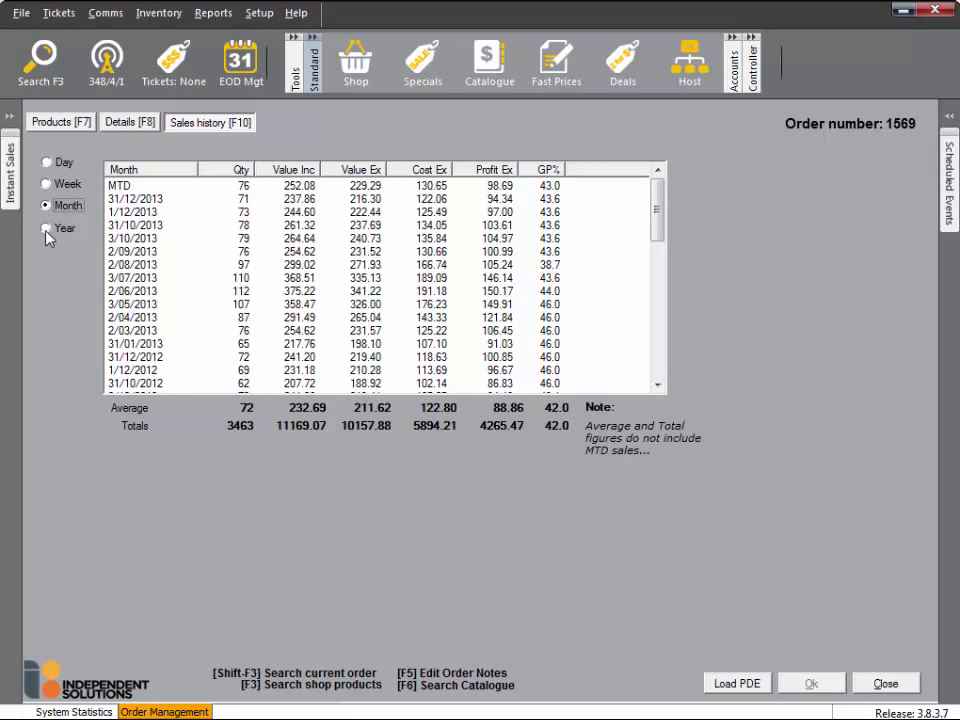
left_click(46, 229)
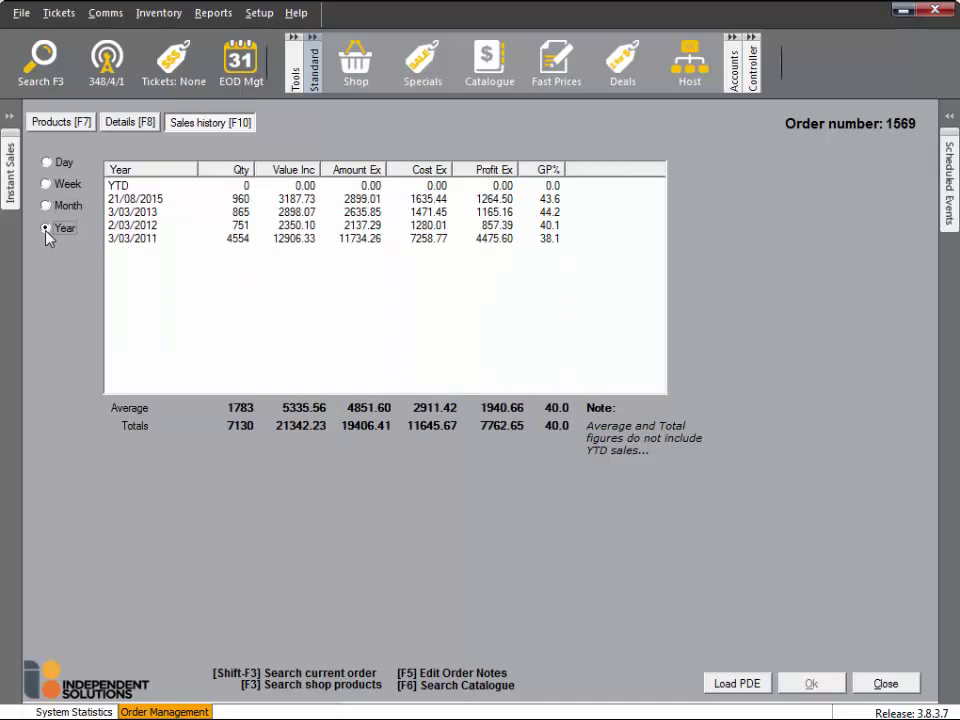
left_click(60, 122)
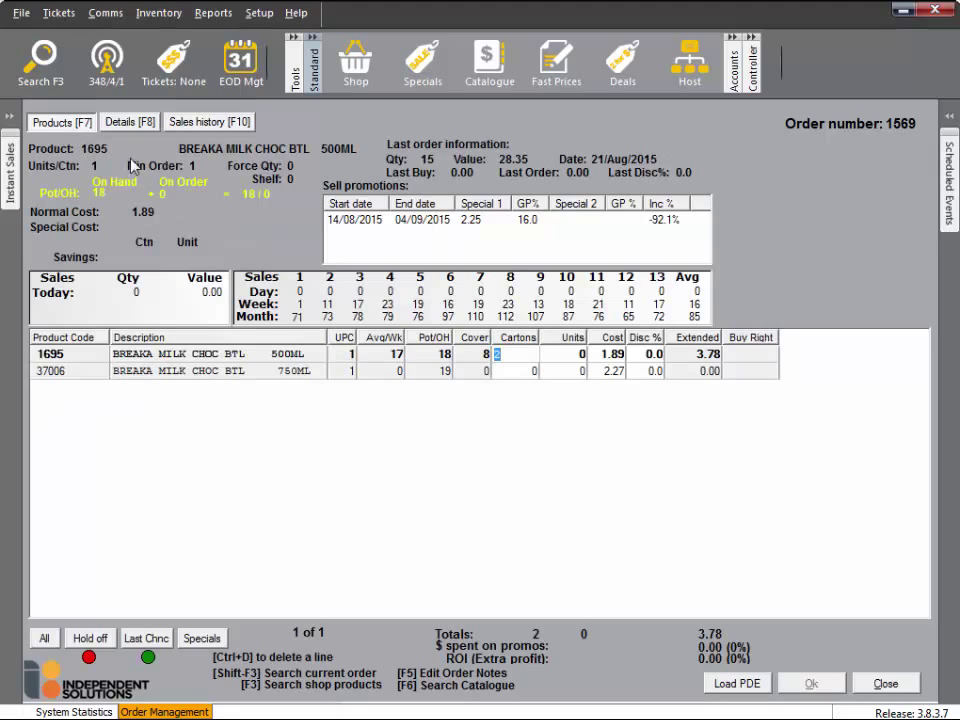
Close the order 1569 editor to return to the Order management list
left_click(906, 692)
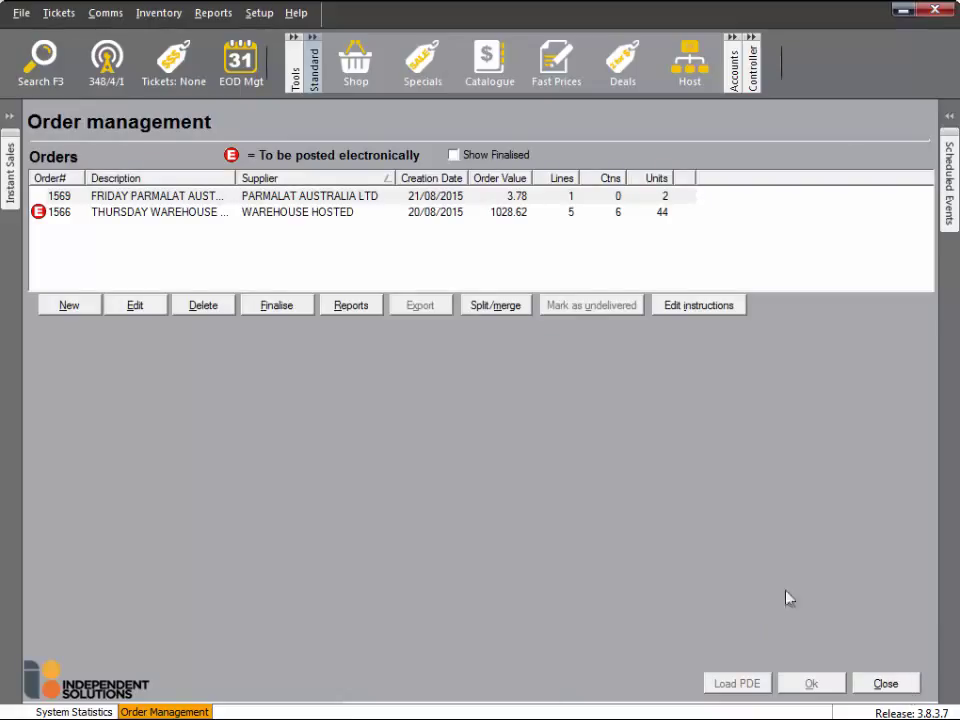
Select order 1569, finalise it and accept the default sort to produce the Supplier order report
left_click(317, 196)
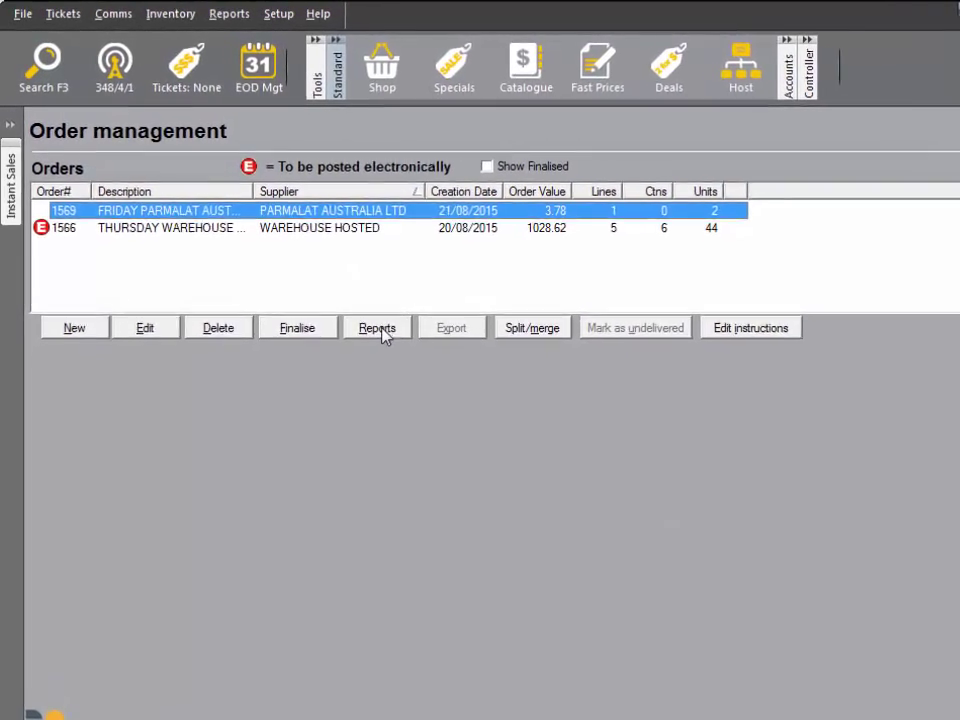
left_click(400, 347)
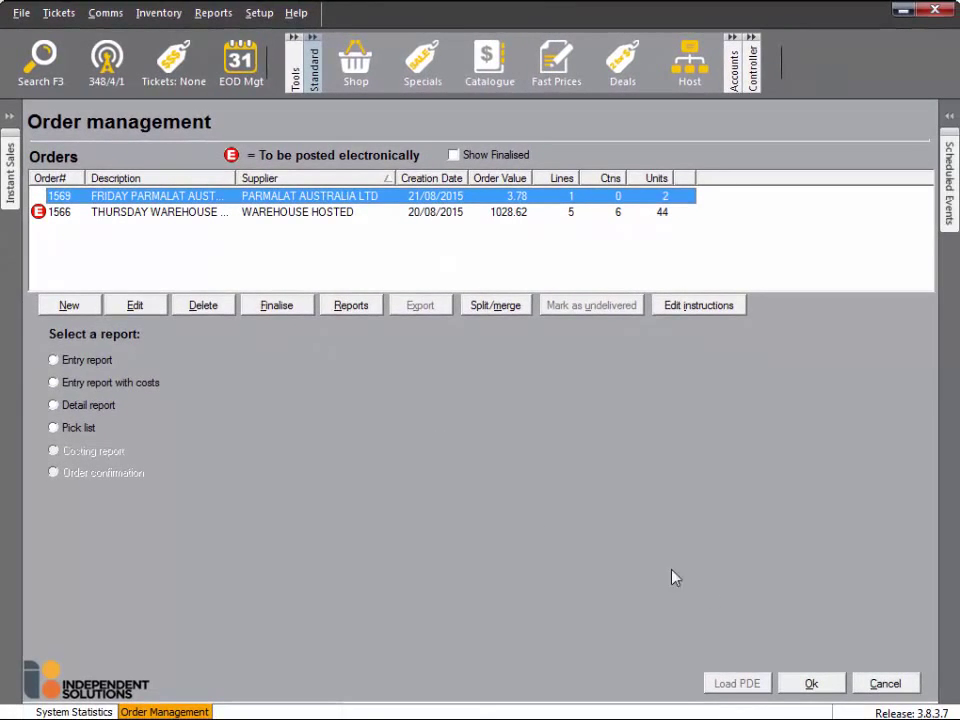
left_click(900, 684)
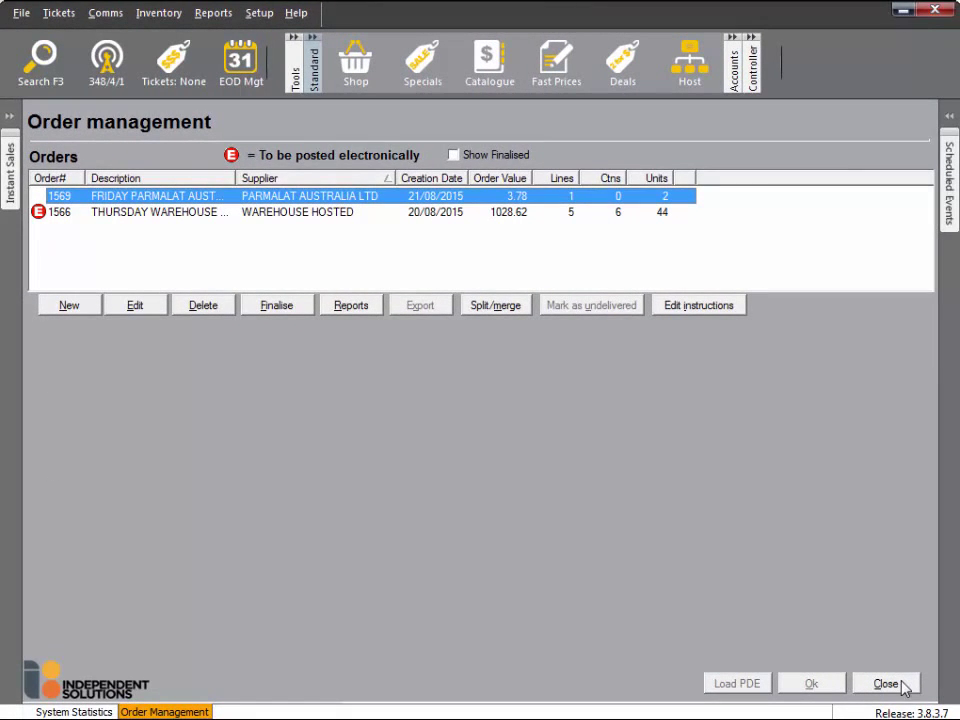
left_click(279, 306)
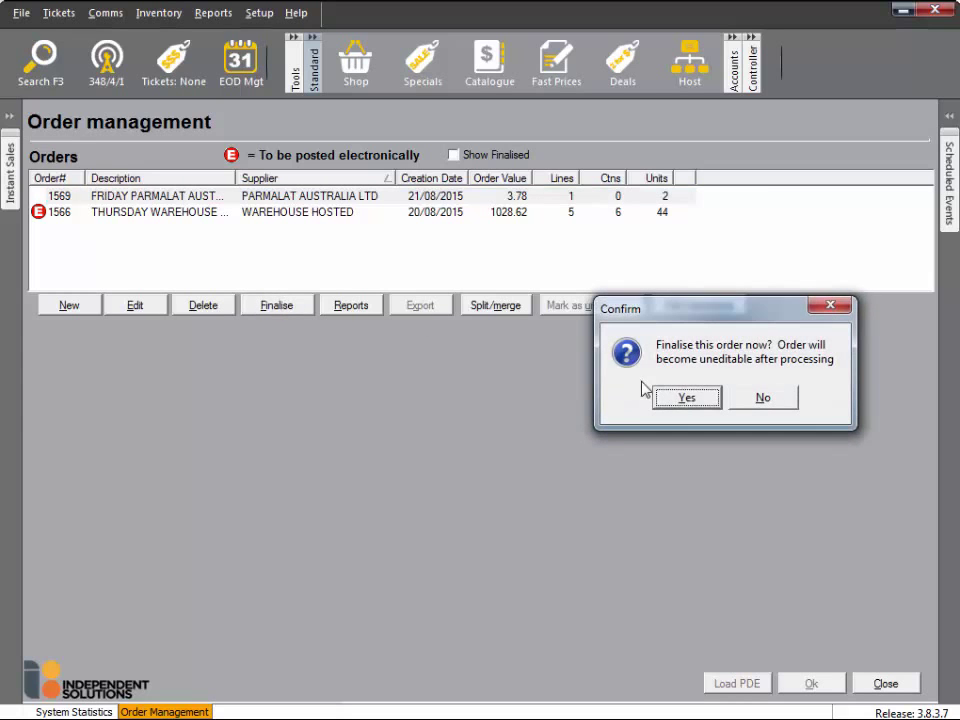
left_click(688, 398)
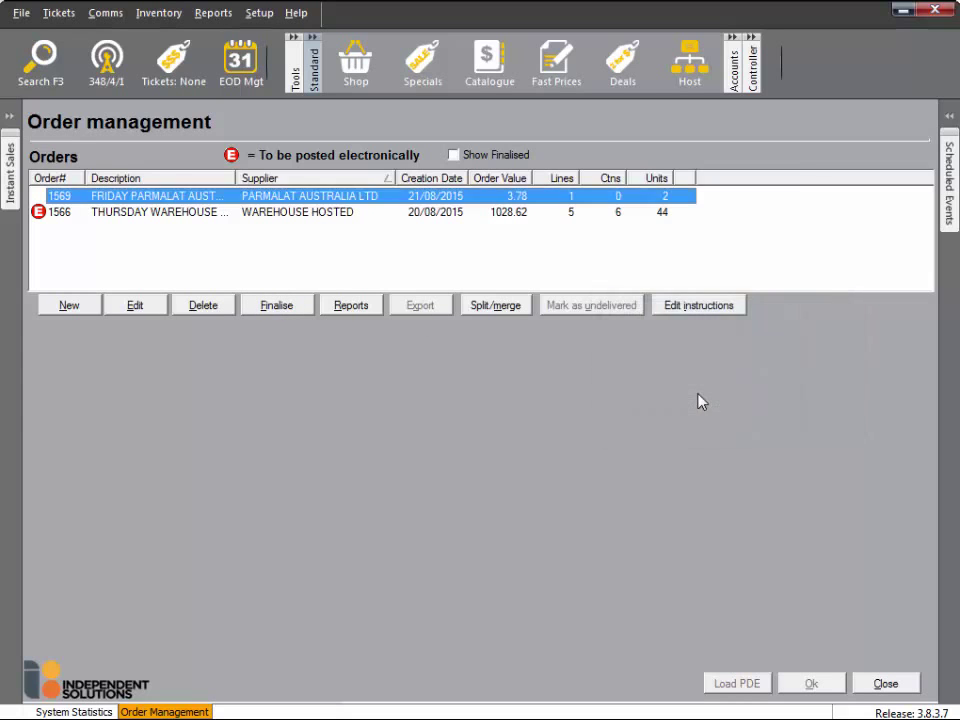
left_click(686, 506)
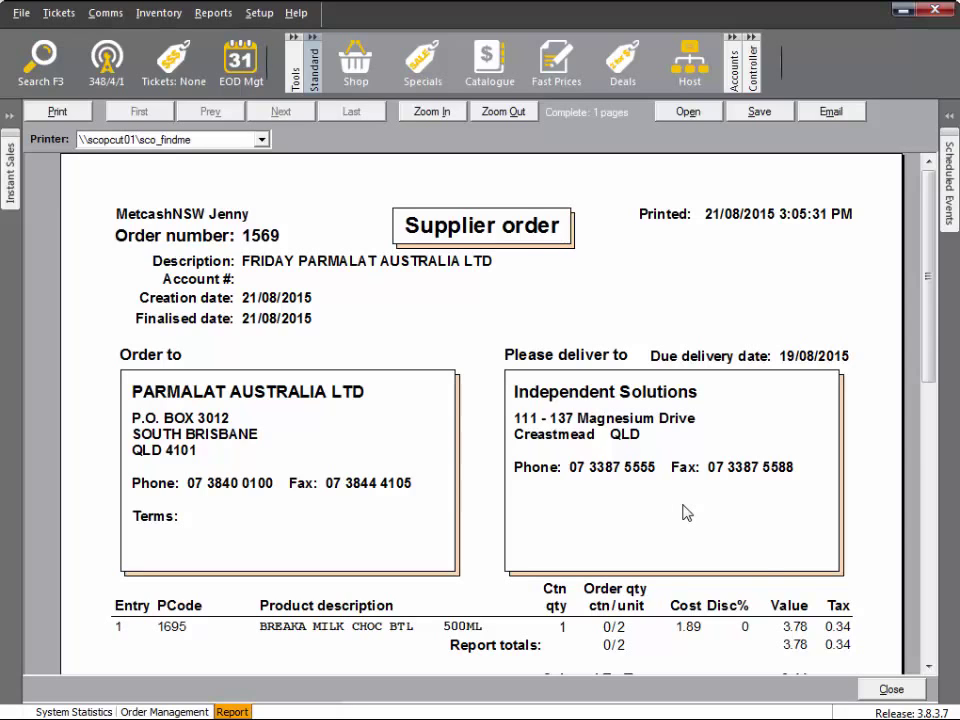
Close the Supplier order report for finalised order 1569, returning to the open orders list
left_click(891, 689)
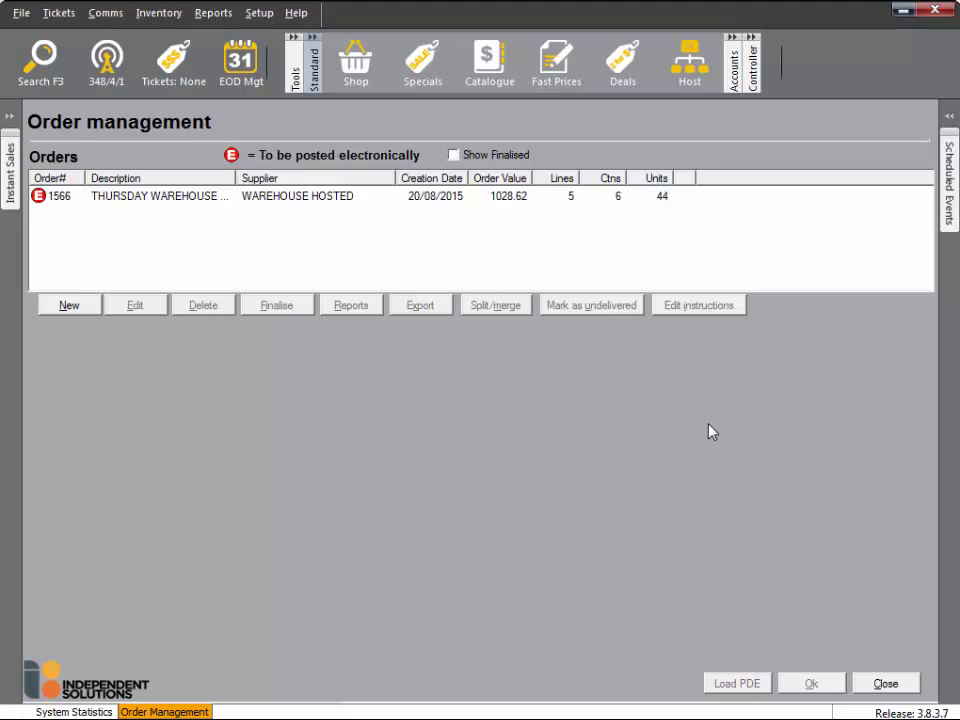
Show finalised orders since 7/08/2015, revealing Parmalat orders 1567, 1568 and 1569
left_click(490, 158)
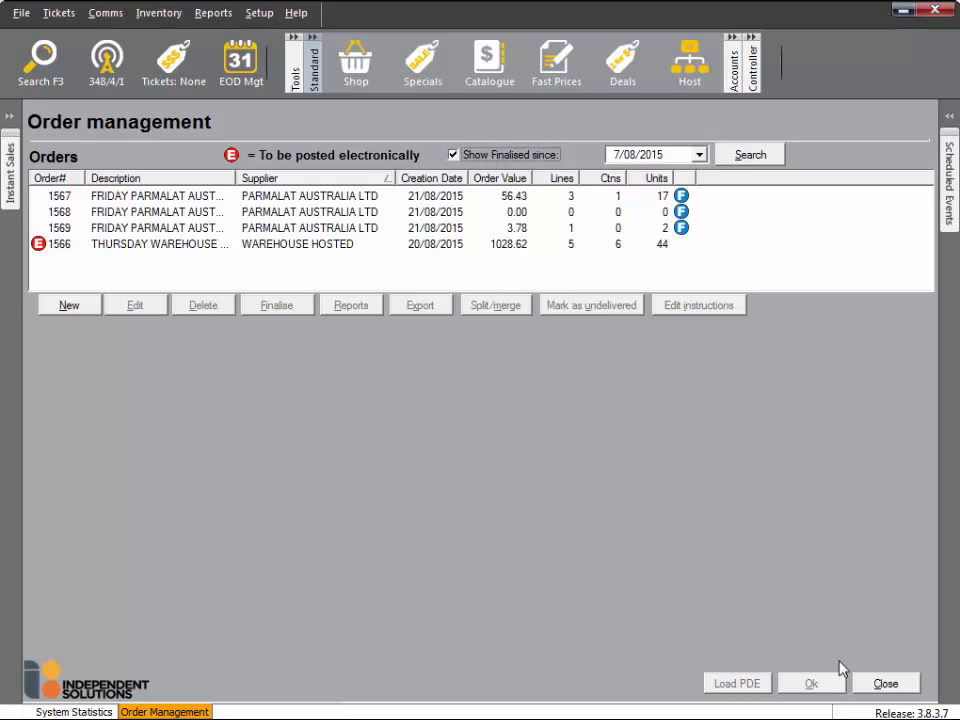
Close Order management and return to the System Statistics overview
left_click(900, 685)
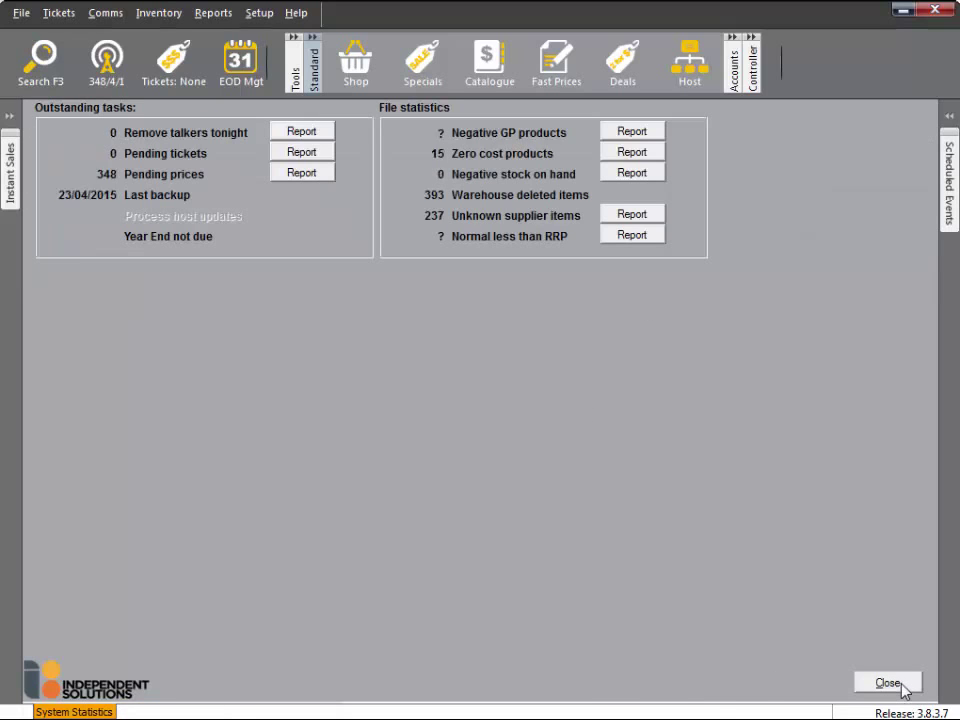